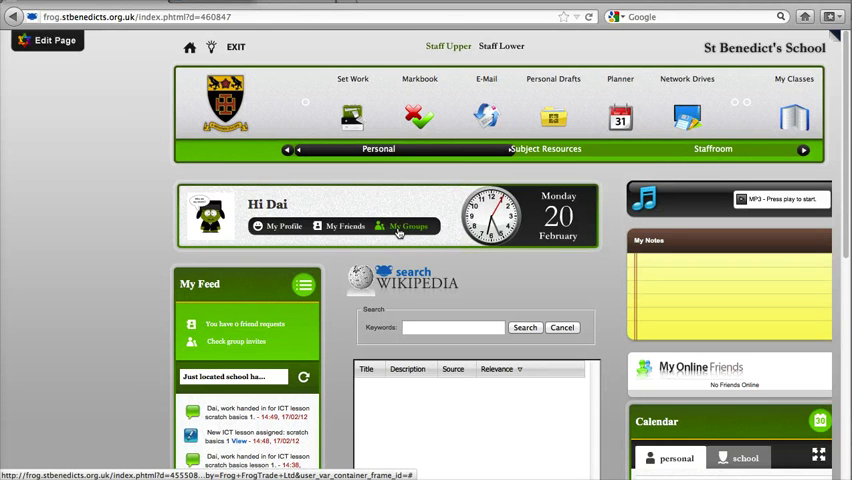
# Step: Open the Frog Champions 2 workspace from the ICT category under My Groups
pyautogui.click(397, 228)
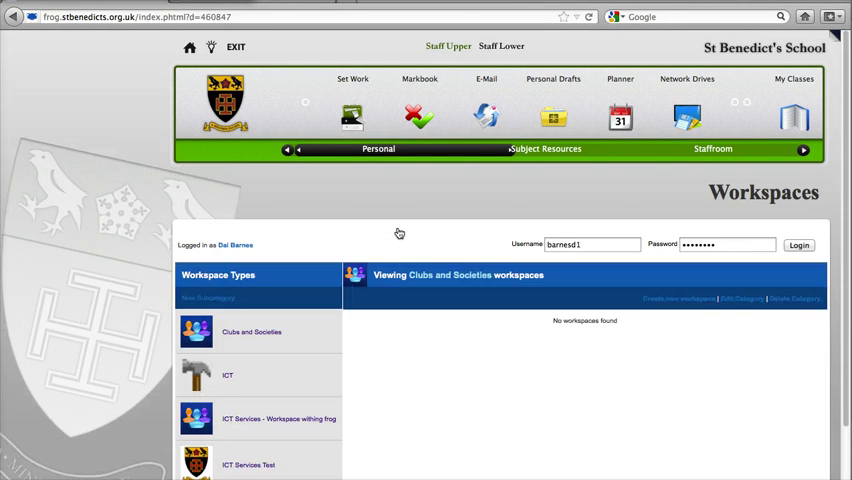
pyautogui.click(228, 377)
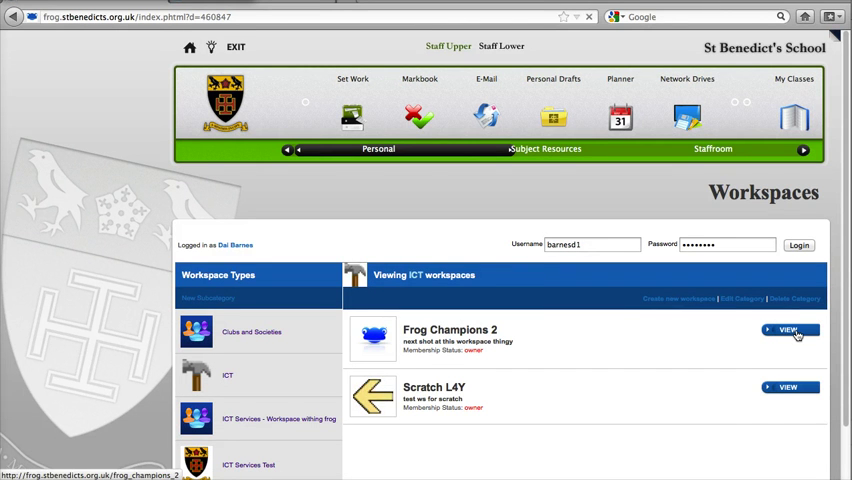
pyautogui.click(790, 330)
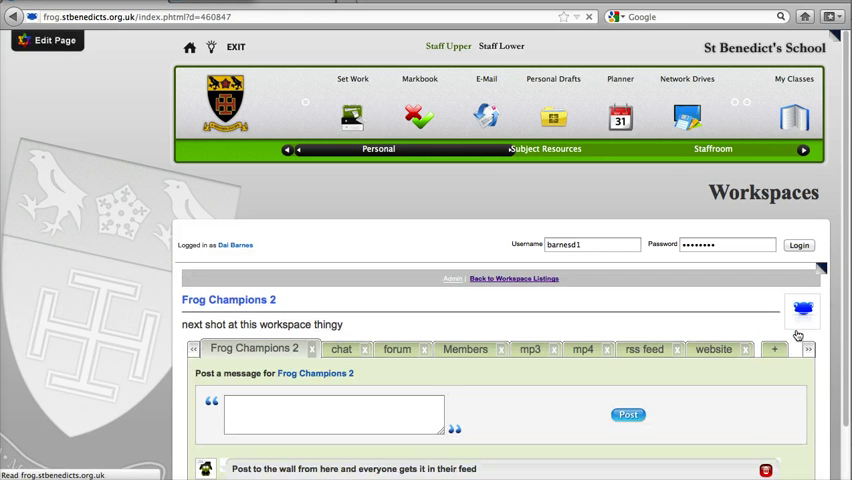
pyautogui.scroll(-2, 558, 330)
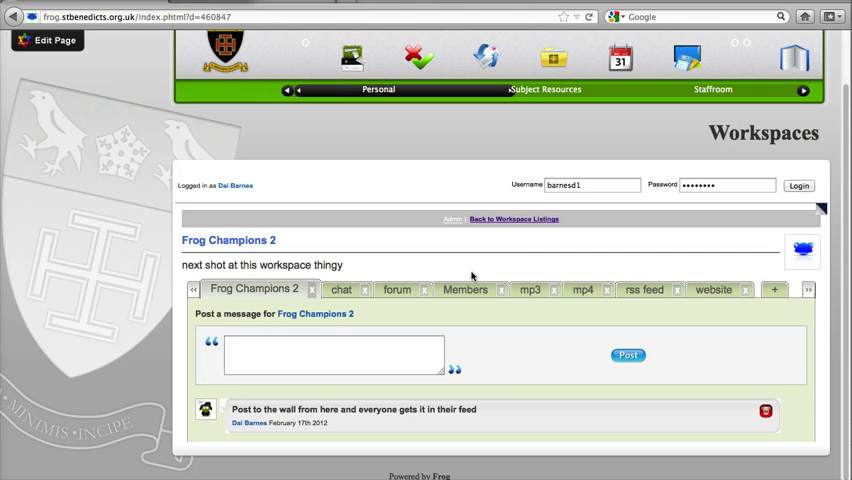
# Step: Browse the chat and wall tabs, then put the empty website tab into edit mode
pyautogui.click(341, 289)
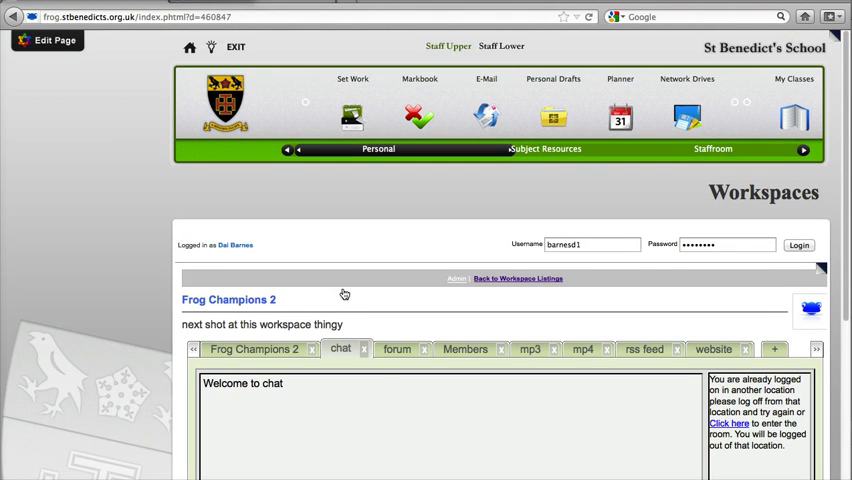
pyautogui.scroll(-5, 344, 294)
pyautogui.scroll(2, 344, 294)
pyautogui.scroll(-2, 344, 294)
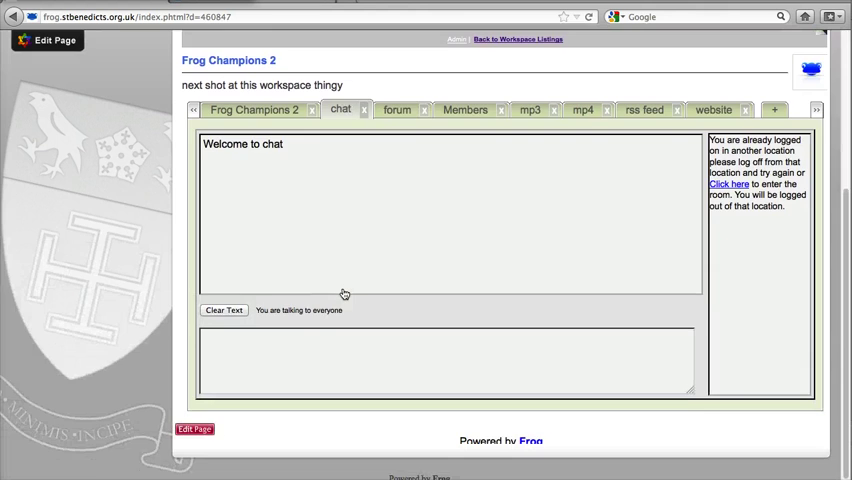
pyautogui.scroll(3, 344, 294)
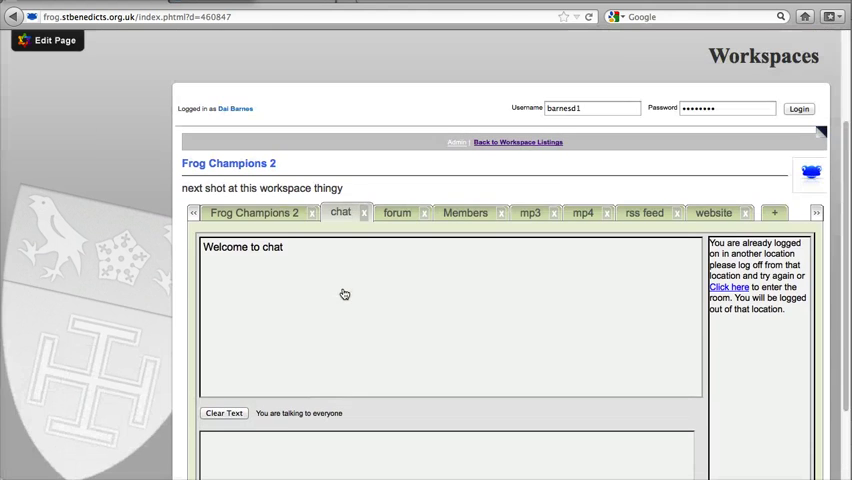
pyautogui.click(272, 214)
pyautogui.scroll(-3, 276, 219)
pyautogui.scroll(-1, 276, 219)
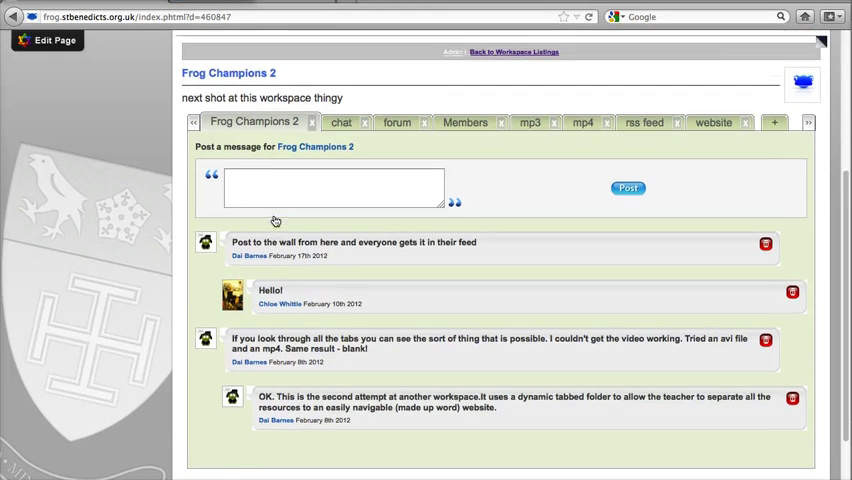
pyautogui.scroll(4, 276, 219)
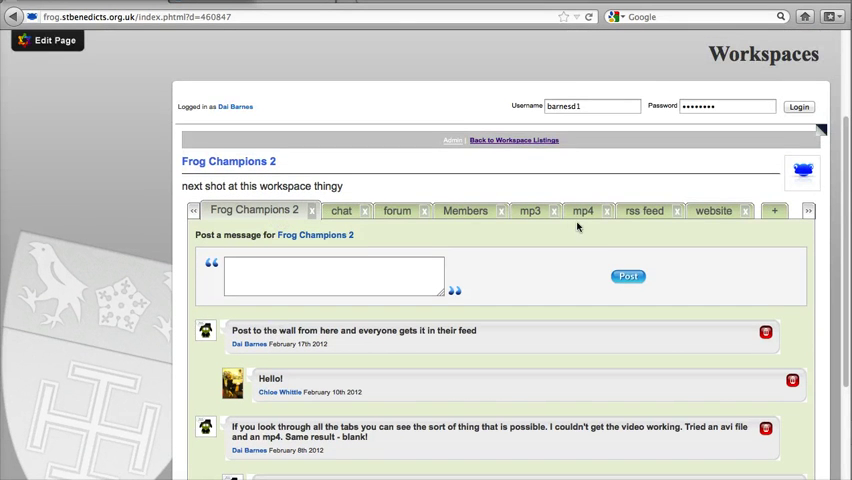
pyautogui.click(704, 217)
pyautogui.scroll(-4, 340, 260)
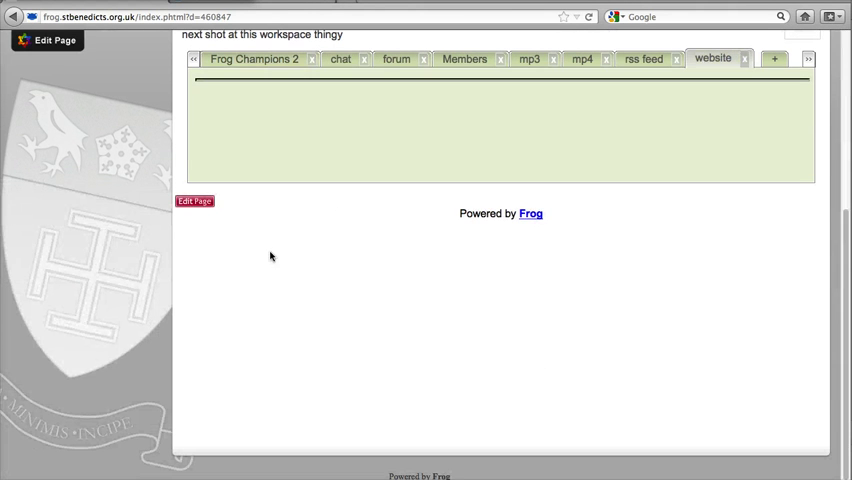
pyautogui.click(194, 201)
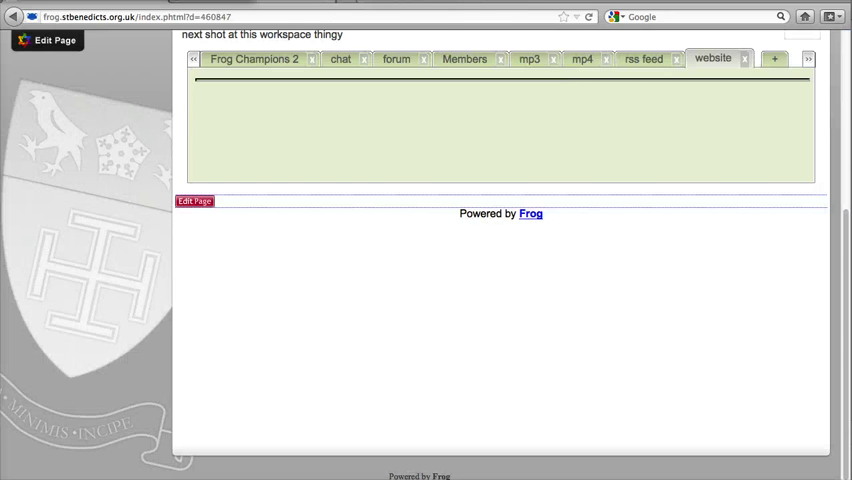
pyautogui.scroll(2, 336, 159)
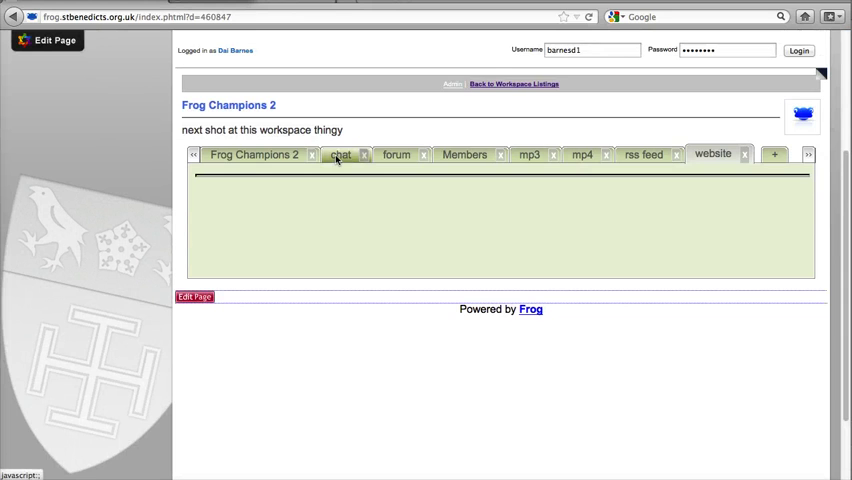
pyautogui.scroll(2, 336, 159)
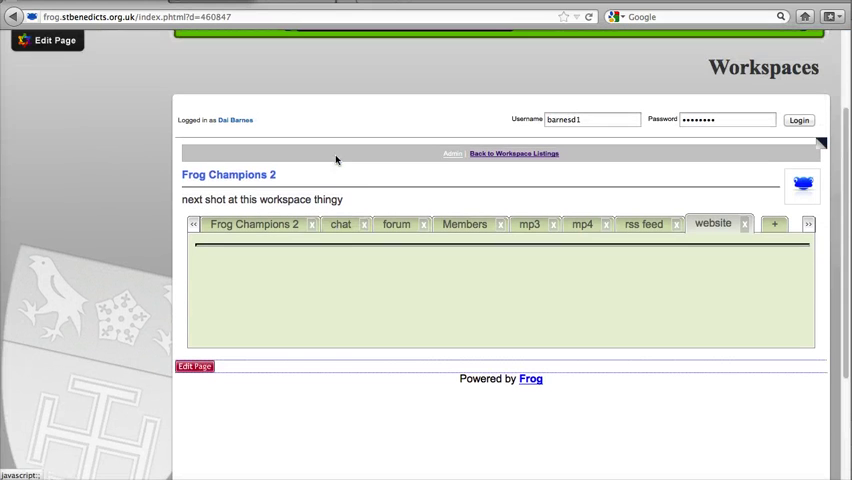
# Step: Return to Workspace Listings and open Scratch L4Y from the ICT category
pyautogui.click(504, 153)
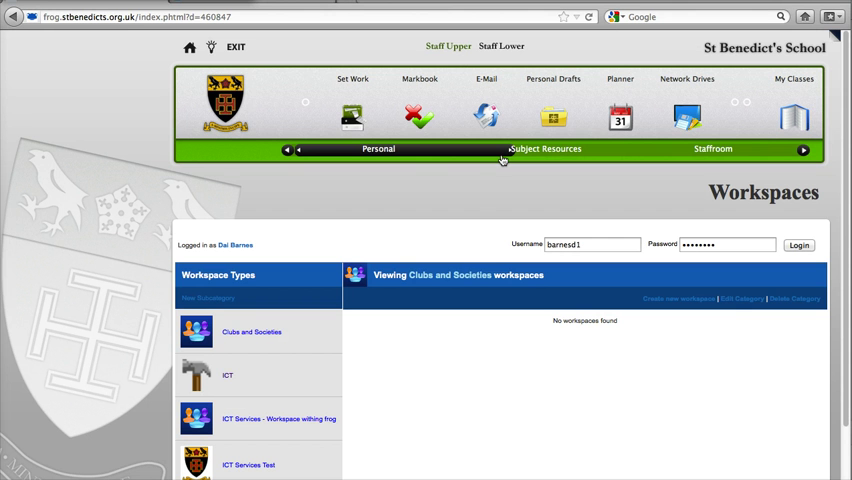
pyautogui.click(228, 375)
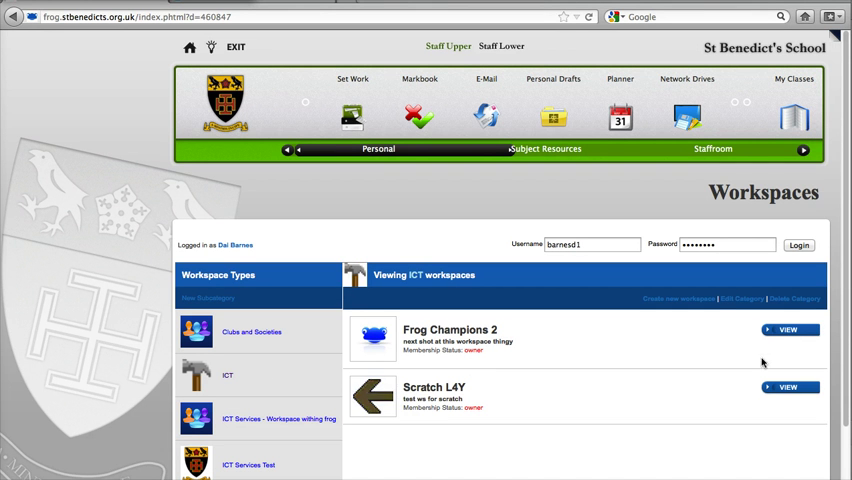
pyautogui.click(790, 388)
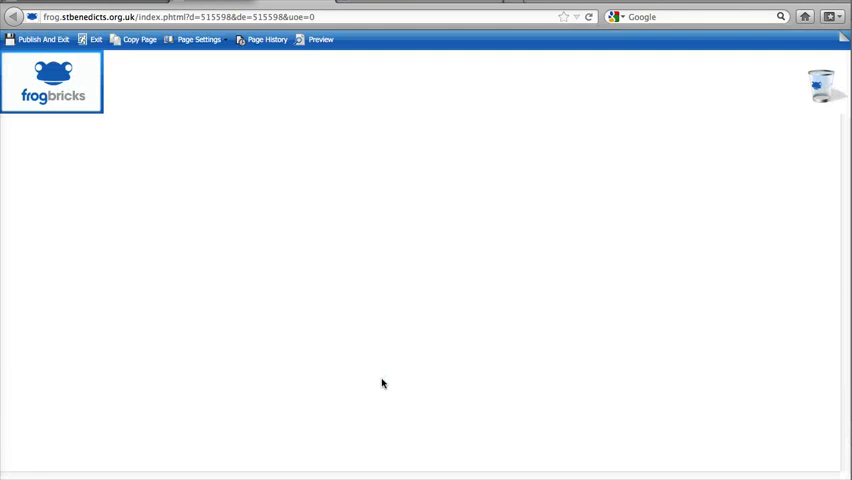
pyautogui.scroll(-3, 382, 385)
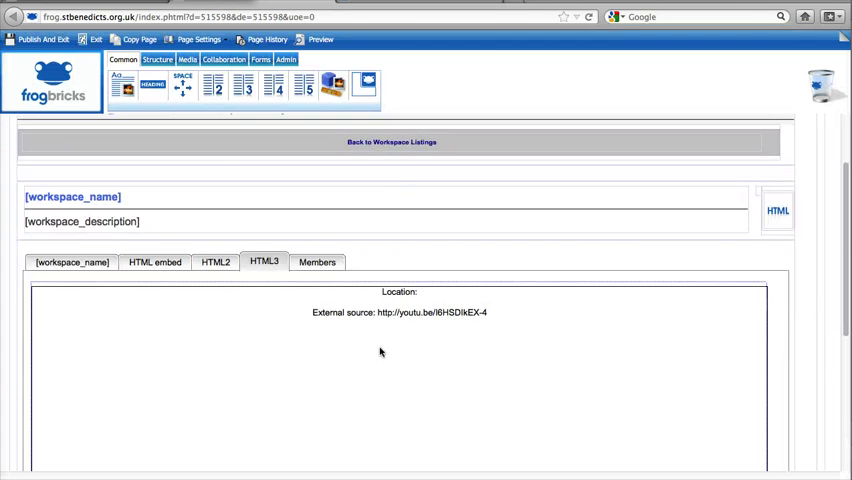
pyautogui.scroll(-3, 380, 351)
# Step: Drag the YouTube web frame off the HTML3 tab and confirm deleting it
pyautogui.moveTo(380, 351); pyautogui.dragTo(379, 347)
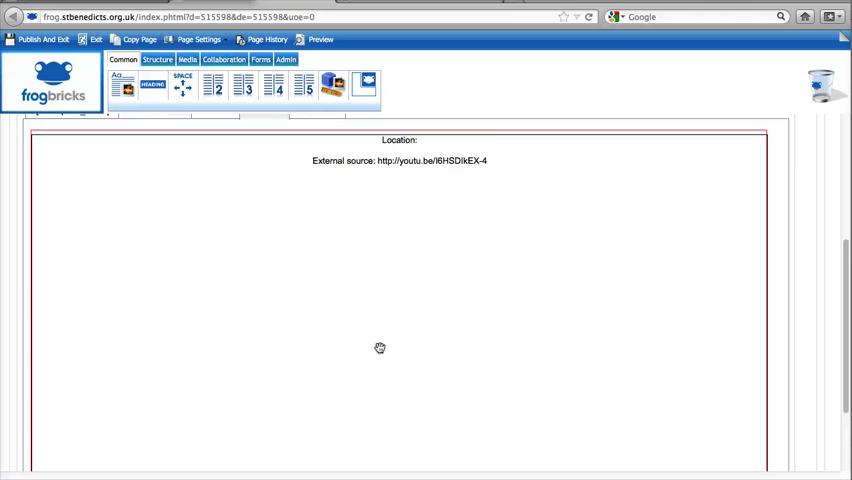
pyautogui.scroll(2, 379, 347)
pyautogui.click(498, 228)
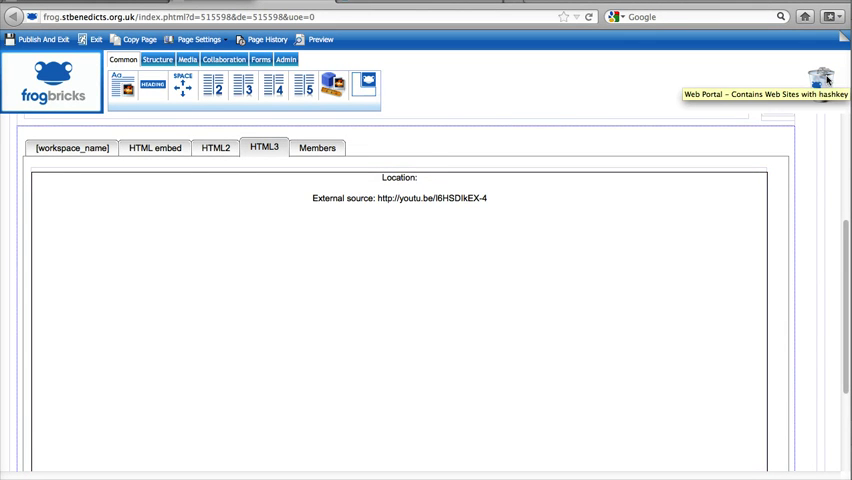
pyautogui.moveTo(828, 80)
pyautogui.mouseDown()
pyautogui.moveTo(818, 101)
pyautogui.moveTo(824, 83)
pyautogui.mouseUp()
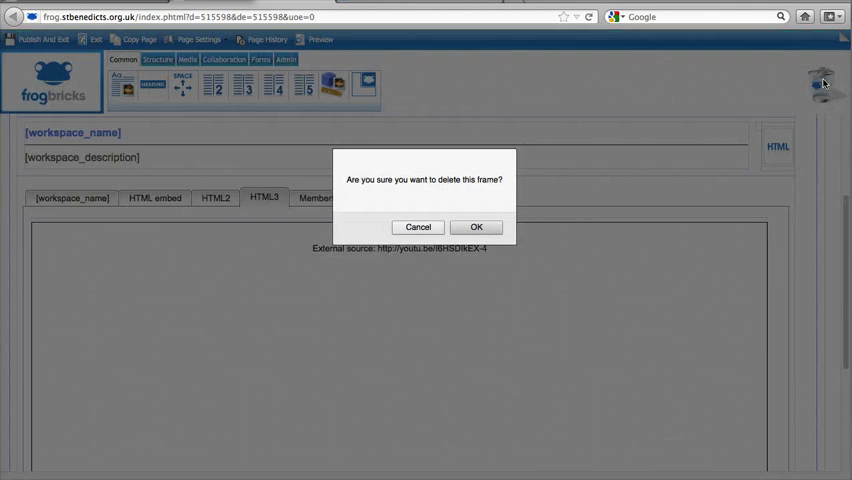
pyautogui.click(476, 227)
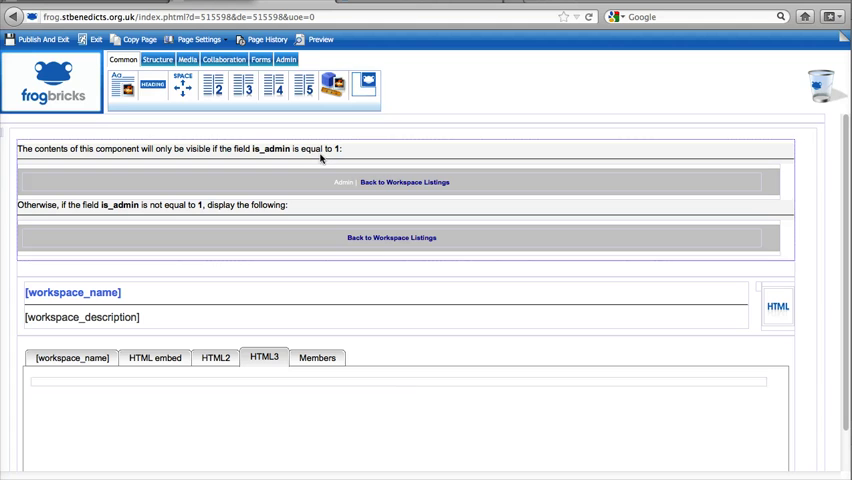
# Step: Place a Raw HTML brick from the Media bricks into the HTML3 tab
pyautogui.click(187, 59)
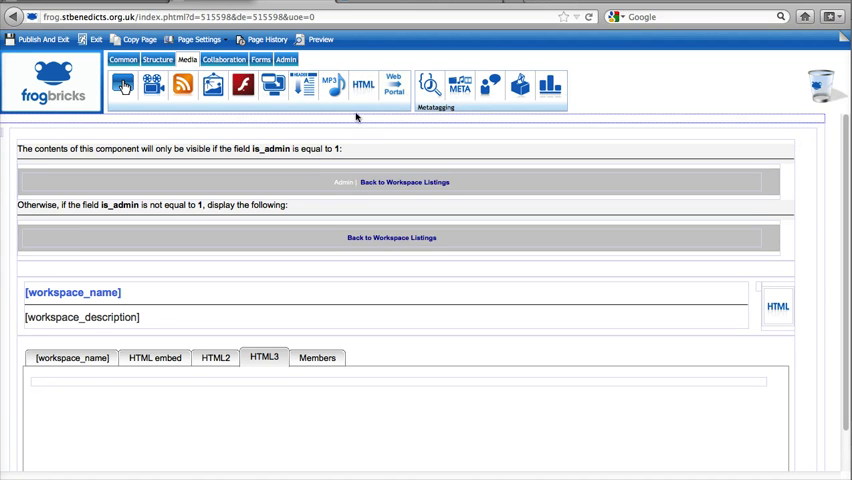
pyautogui.moveTo(363, 87); pyautogui.dragTo(227, 350)
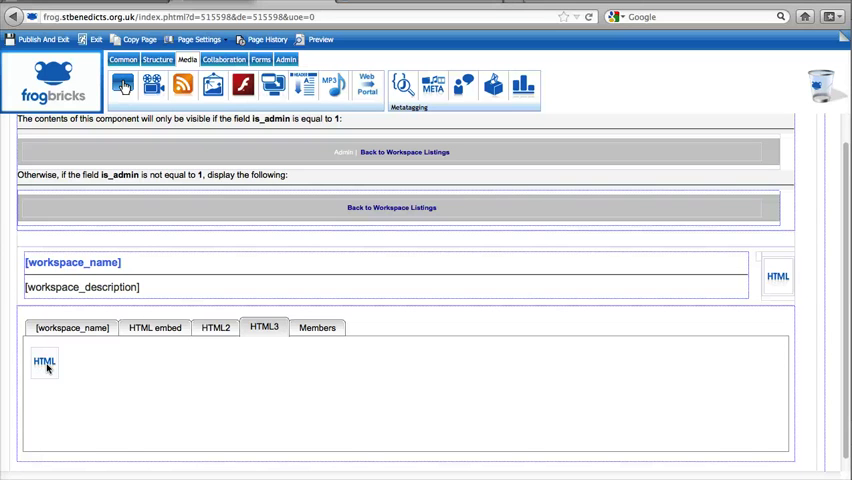
pyautogui.click(45, 364)
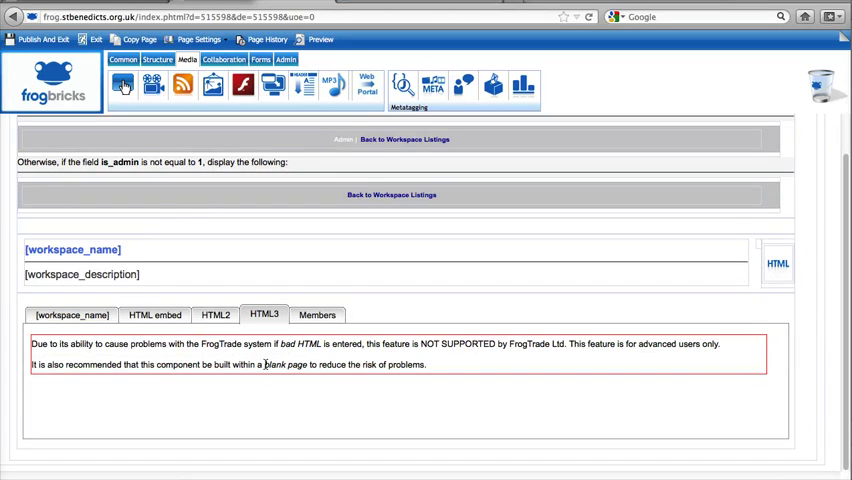
# Step: Replace the HTML brick's warning text with the pasted YouTube iframe embed code
pyautogui.doubleClick(356, 361)
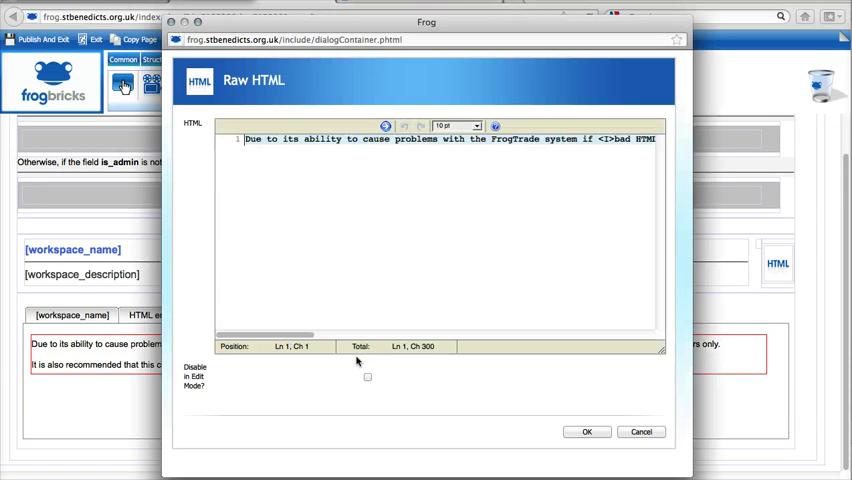
pyautogui.hotkey('ctrl', 'a')
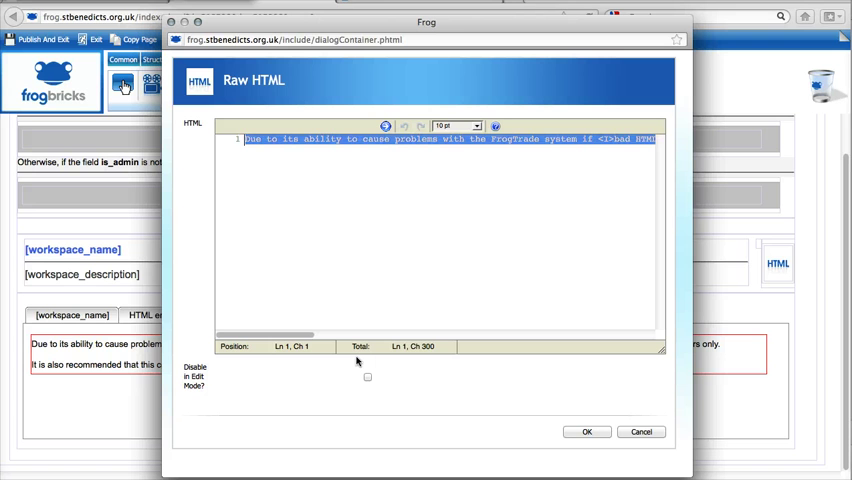
pyautogui.press('Delete')
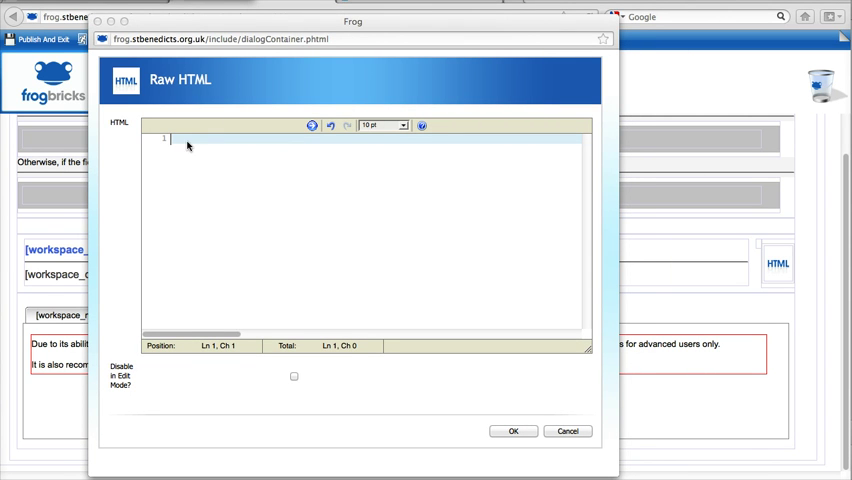
pyautogui.hotkey('ctrl', 'v')
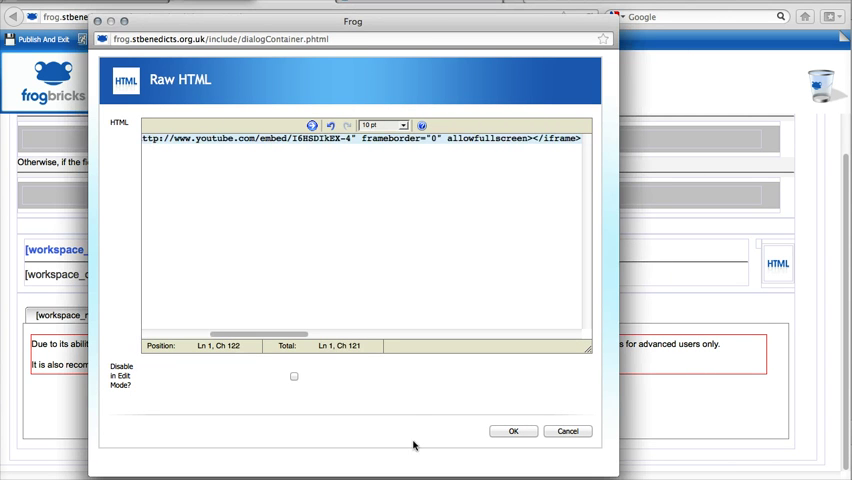
pyautogui.click(513, 430)
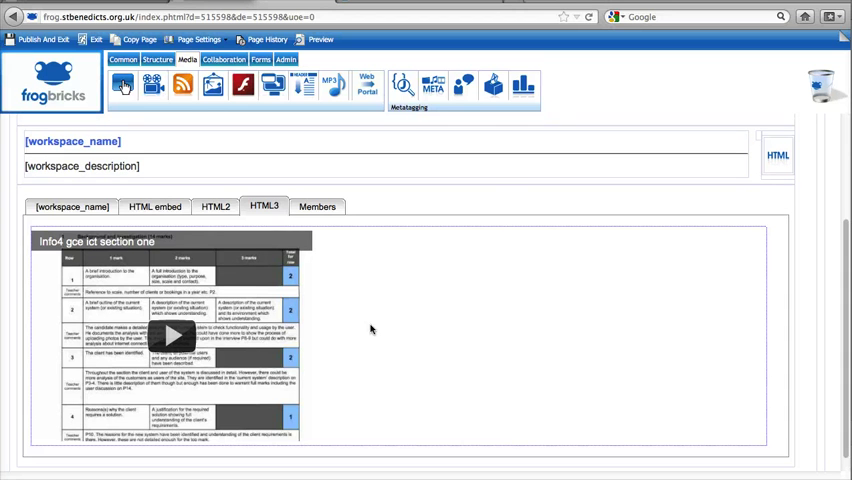
# Step: Check the HTML embed, HTML2 and HTML3 tabs, then Publish And Exit the page
pyautogui.click(155, 206)
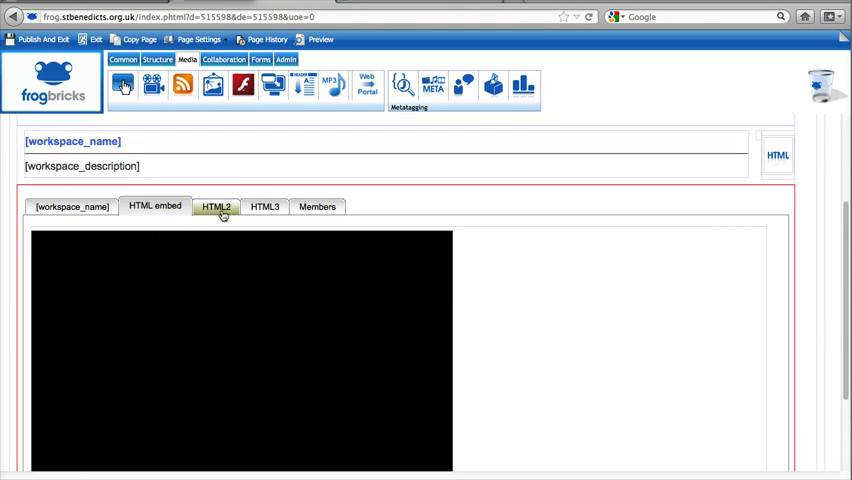
pyautogui.click(219, 208)
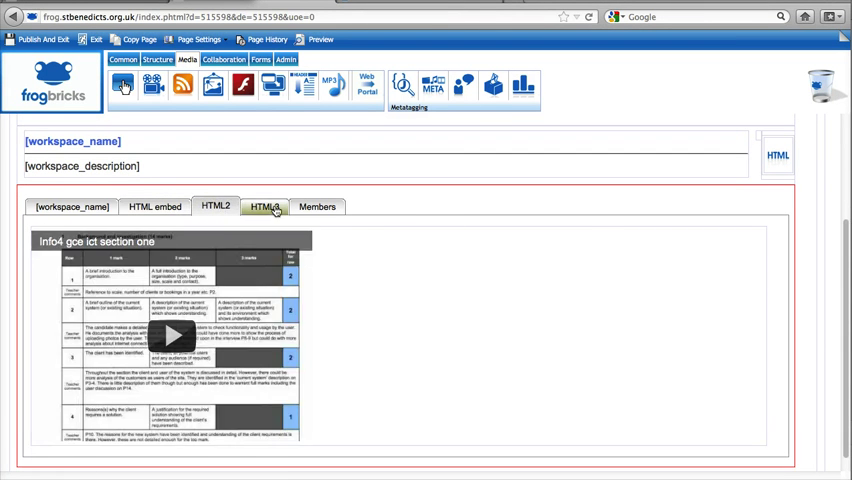
pyautogui.click(266, 207)
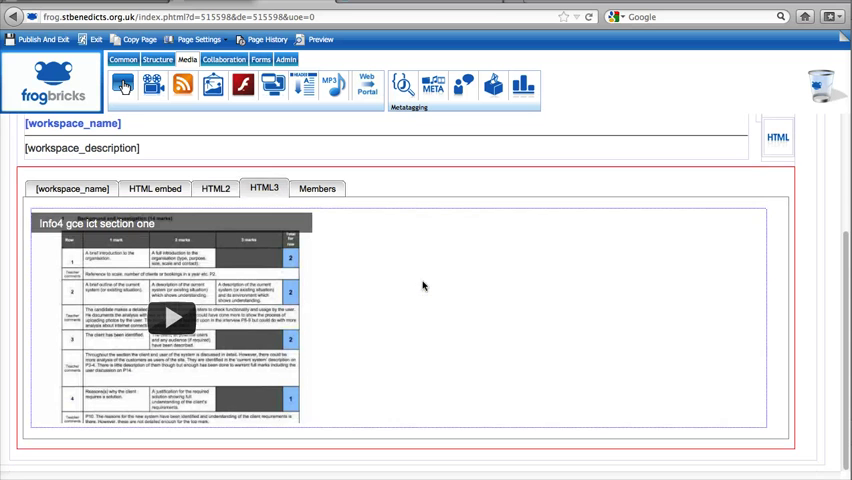
pyautogui.click(38, 40)
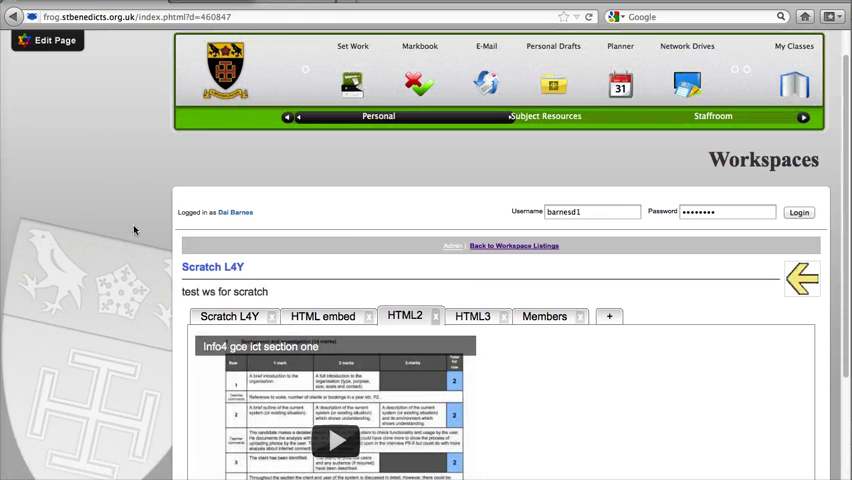
# Step: Return to Workspace Listings and reopen Frog Champions 2 from the ICT category
pyautogui.click(496, 250)
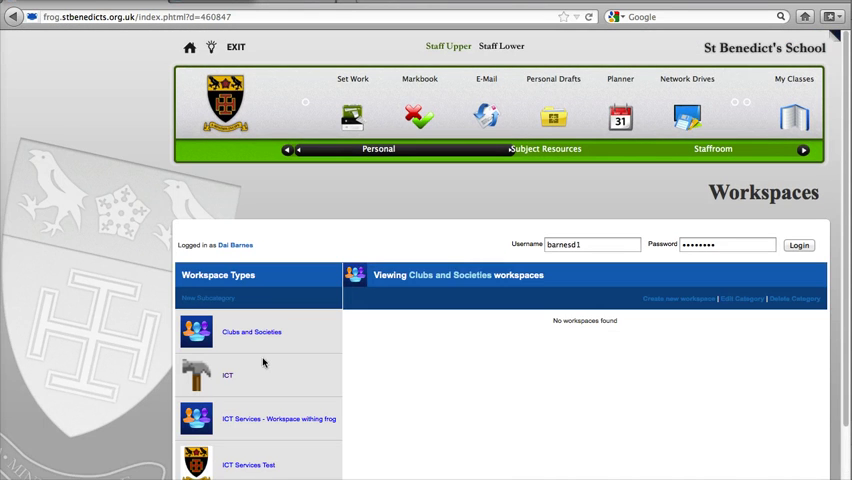
pyautogui.click(228, 374)
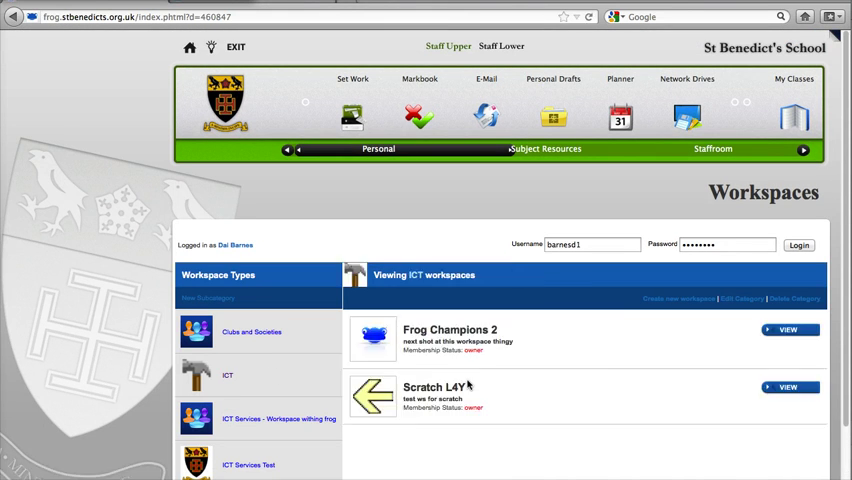
pyautogui.click(789, 330)
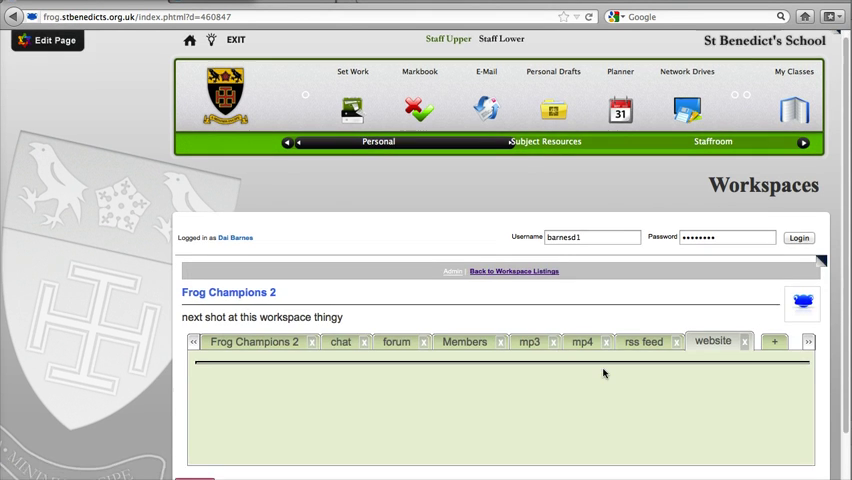
pyautogui.scroll(-2, 603, 373)
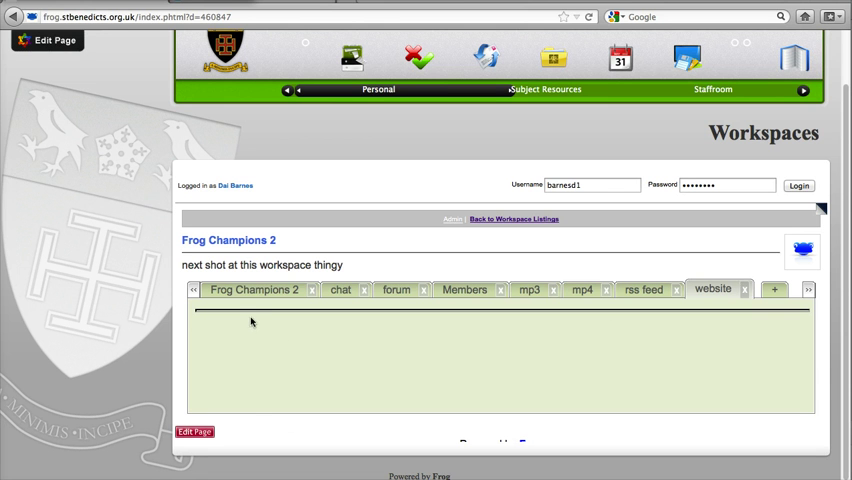